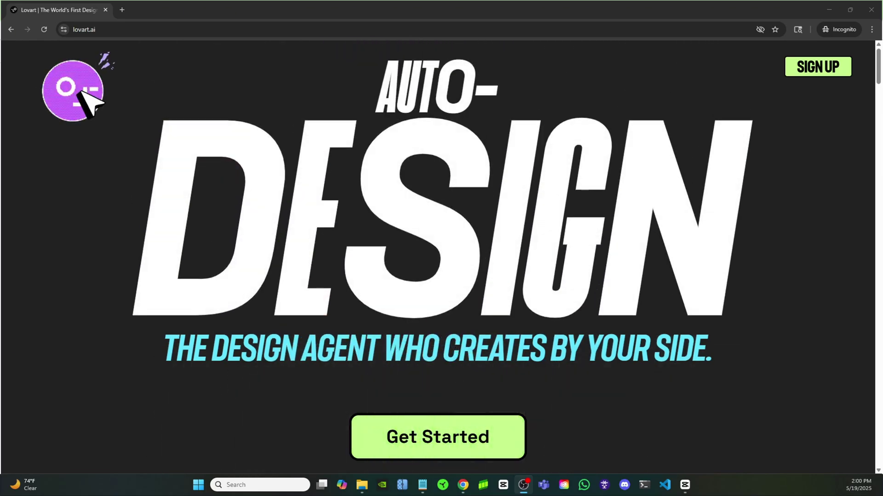
- Scroll through the lovart.ai landing page's design previews to reach the home dashboard
{"action": "scroll", "coordinate": [879, 174], "scroll_direction": "down", "scroll_amount": 10}
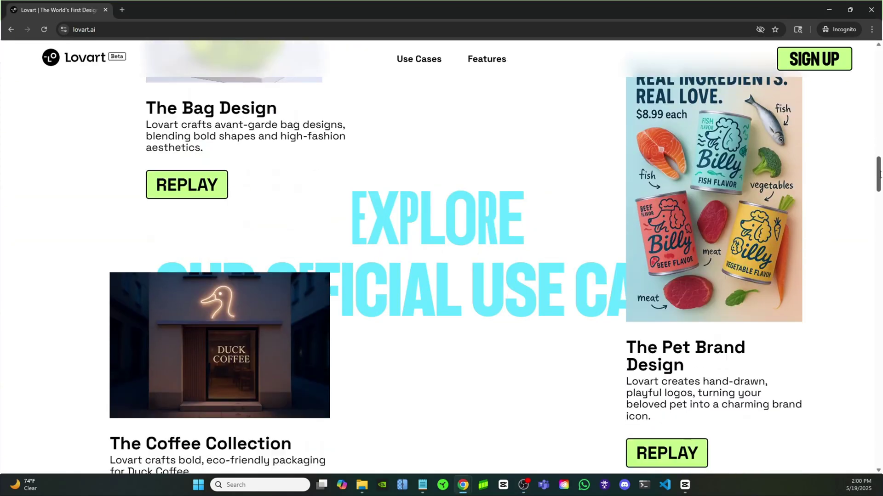
{"action": "left_click_drag", "start_coordinate": [879, 174], "coordinate": [868, 308]}
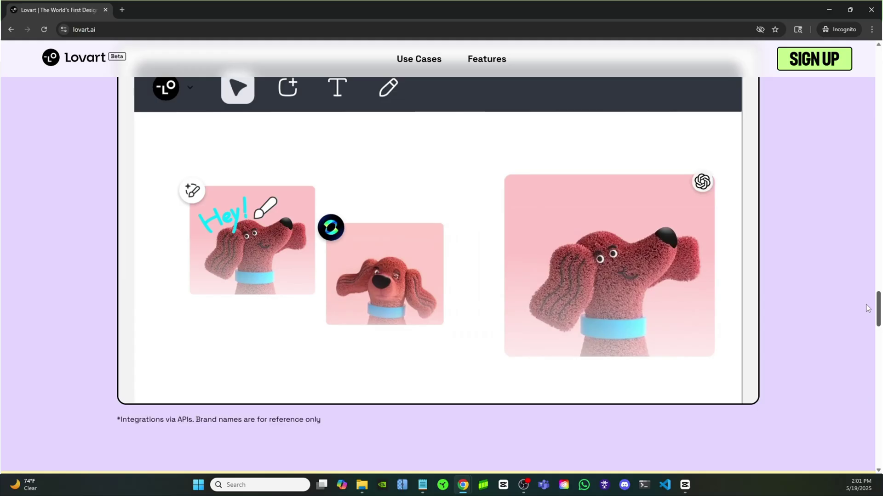
{"action": "left_click_drag", "start_coordinate": [868, 308], "coordinate": [868, 344]}
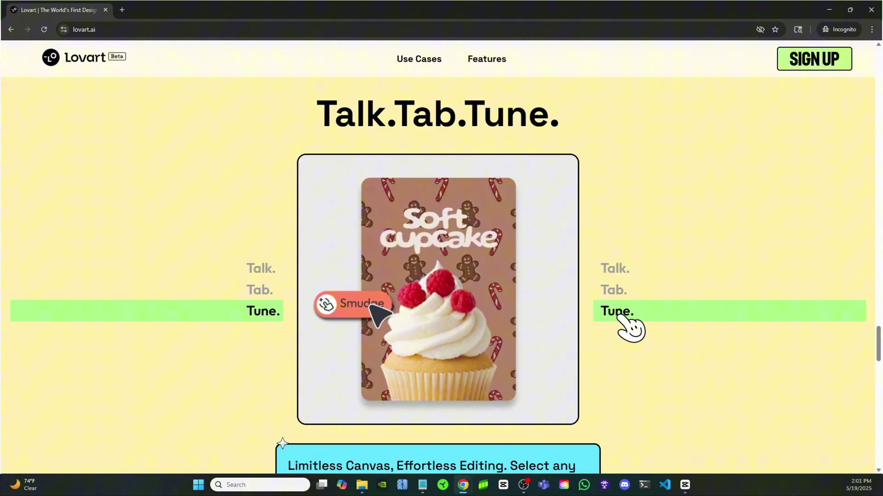
{"action": "scroll", "coordinate": [759, 428], "scroll_direction": "down", "scroll_amount": 1}
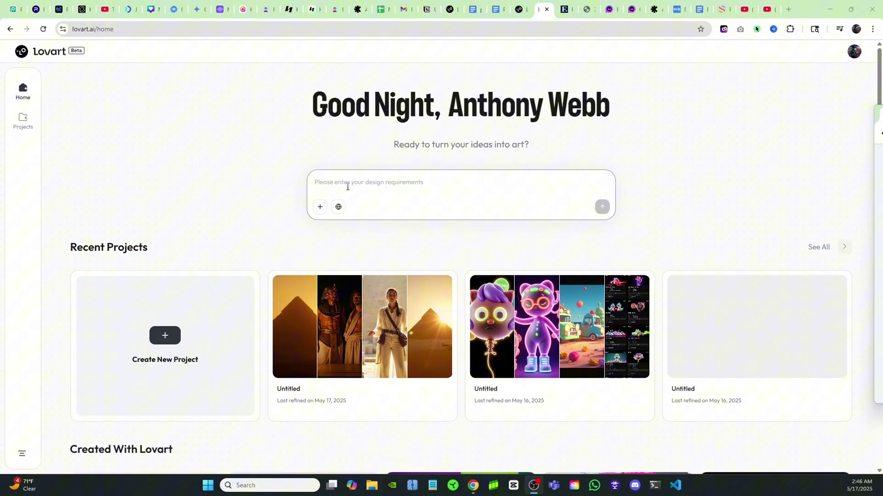
- Paste the 'Ultimate AI Prompting Guide' cover prompt into the design-requirements box
{"action": "left_click", "coordinate": [346, 185]}
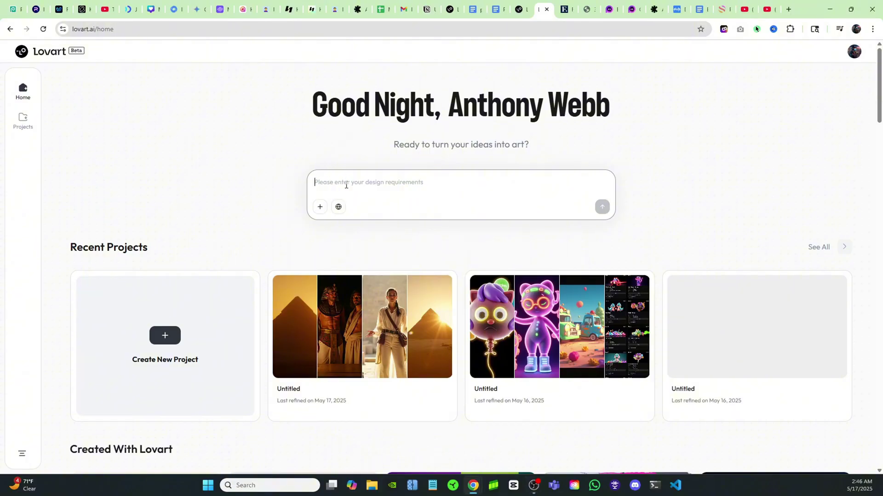
{"action": "right_click", "coordinate": [347, 183]}
{"action": "left_click", "coordinate": [395, 286]}
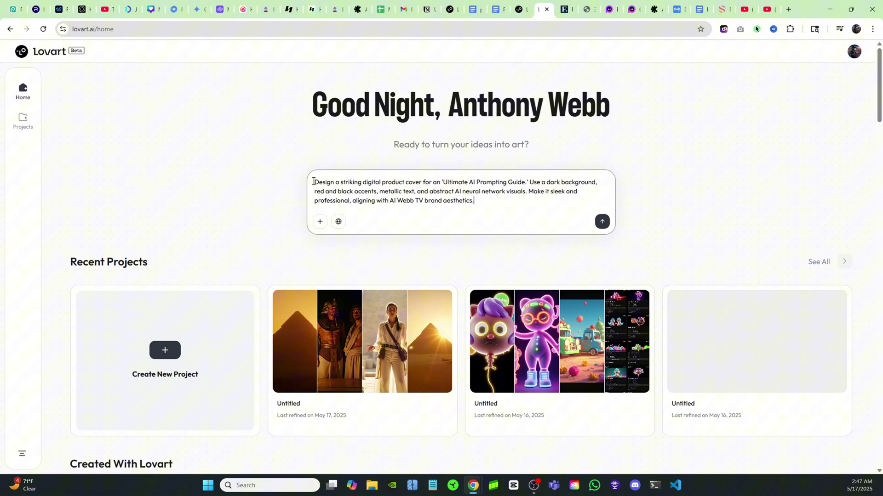
- Attach the 'my logo' image to the prompt and turn on web search
{"action": "left_click", "coordinate": [321, 223]}
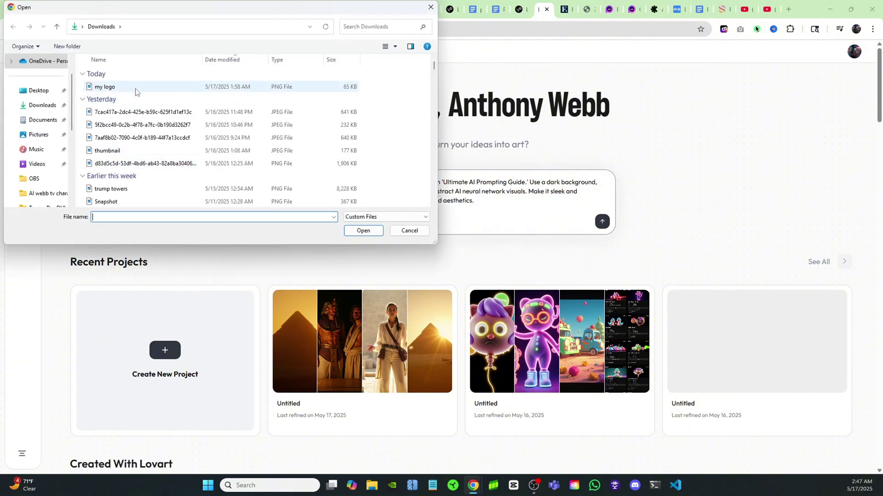
{"action": "left_click", "coordinate": [136, 87]}
{"action": "left_click", "coordinate": [363, 230]}
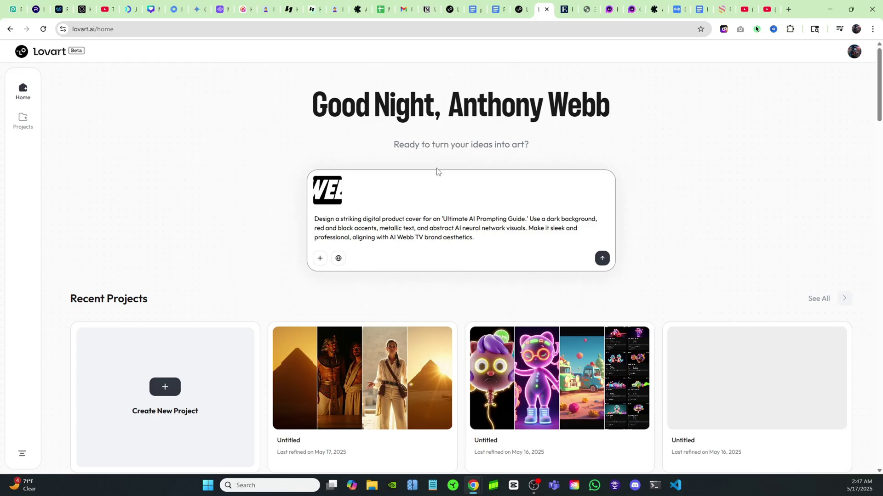
{"action": "left_click", "coordinate": [339, 259]}
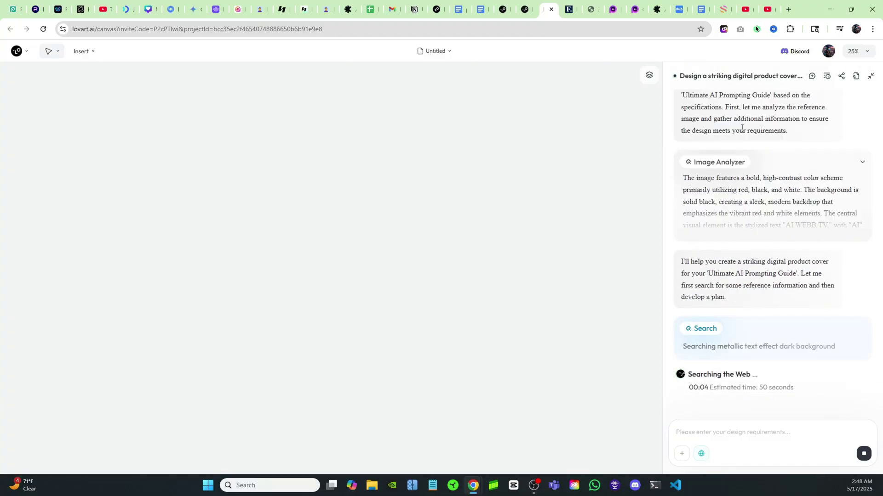
- Expand the Image Analyzer result and scroll the chat while the guide cover generates
{"action": "left_click", "coordinate": [863, 164]}
{"action": "left_click_drag", "start_coordinate": [729, 225], "coordinate": [831, 225]}
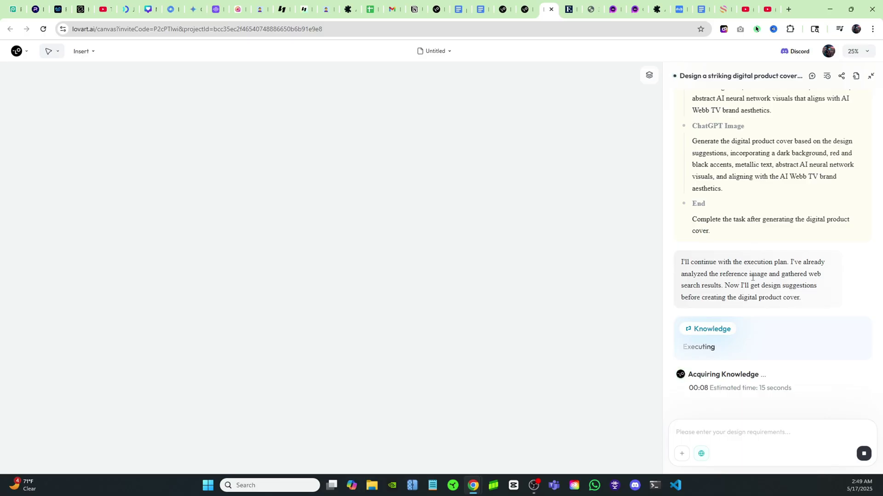
{"action": "scroll", "coordinate": [752, 277], "scroll_direction": "up", "scroll_amount": 3}
{"action": "scroll", "coordinate": [754, 276], "scroll_direction": "down", "scroll_amount": 3}
{"action": "left_click_drag", "start_coordinate": [790, 258], "coordinate": [791, 271]}
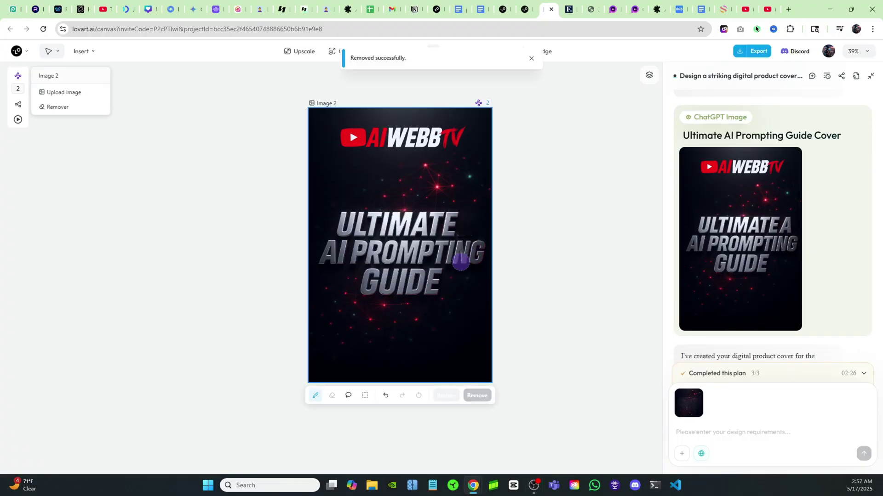
{"action": "left_click", "coordinate": [557, 317]}
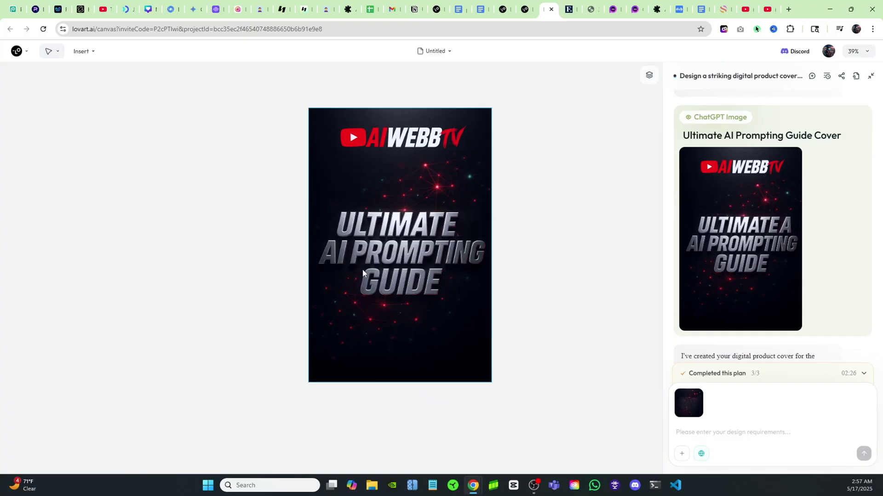
{"action": "left_click", "coordinate": [385, 239]}
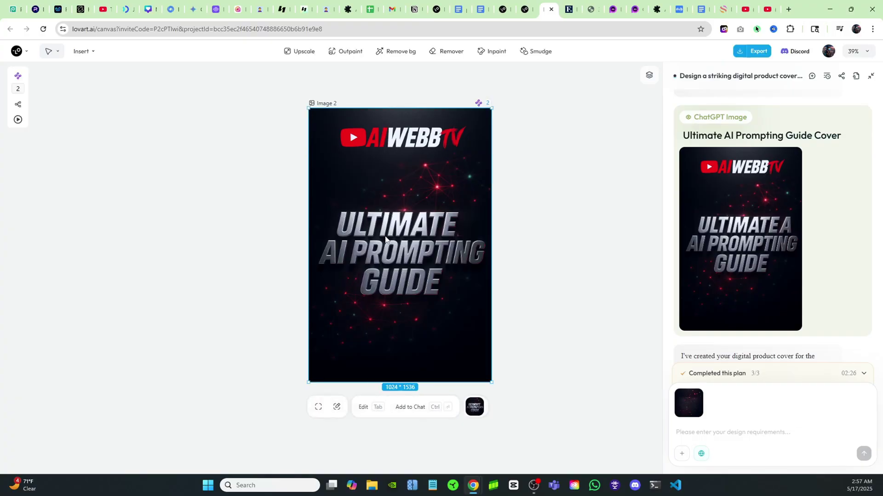
{"action": "left_click", "coordinate": [364, 407]}
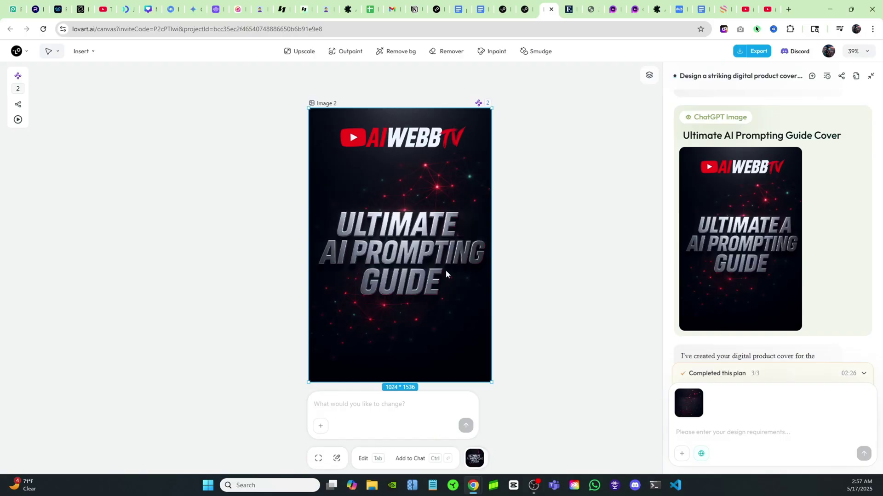
{"action": "left_click", "coordinate": [576, 310]}
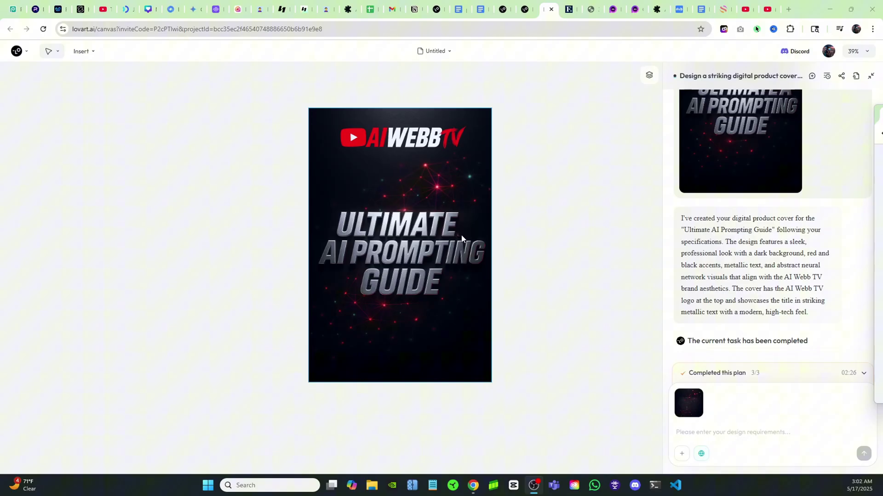
{"action": "left_click", "coordinate": [552, 340]}
- Request a 3D e-book mockup of the guide from the pasted prompt
{"action": "left_click", "coordinate": [690, 433]}
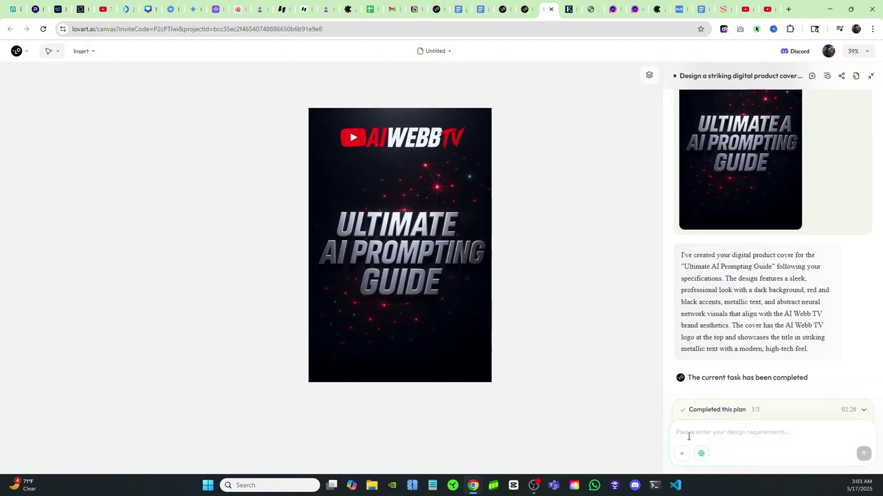
{"action": "type", "text": "Generate a 3D e-book mockup of this 'Ultimate AI Prompting Guide' cover. Show it resting on a futuristic black desk with subtle red ambient lighting."}
{"action": "key", "text": "Return"}
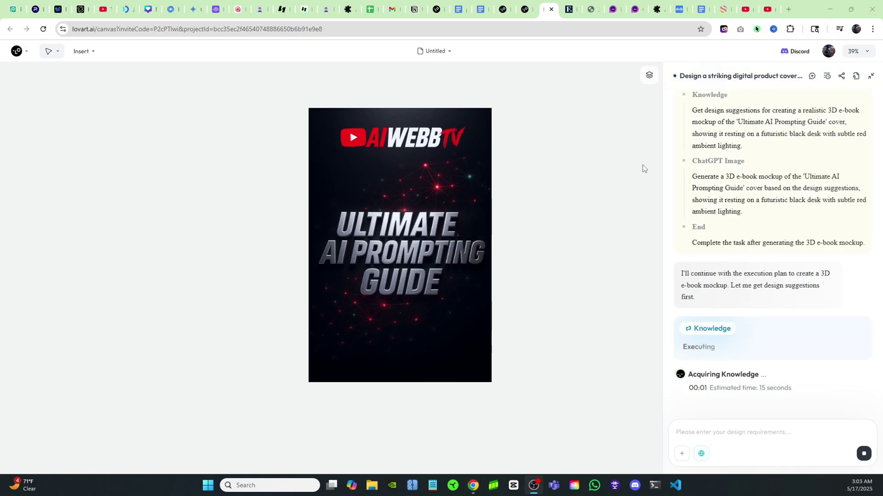
- Review the book mockup, then ask to animate it into a video clip with music
{"action": "scroll", "coordinate": [705, 213], "scroll_direction": "up", "scroll_amount": 3}
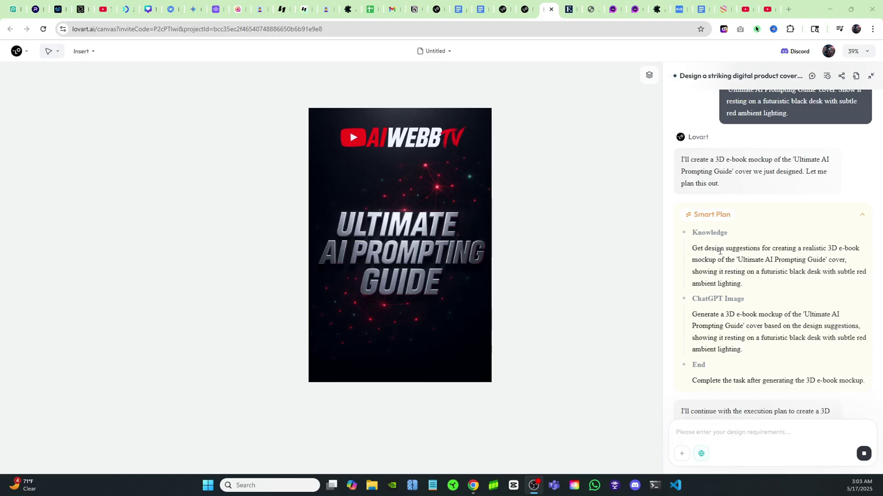
{"action": "scroll", "coordinate": [720, 252], "scroll_direction": "down", "scroll_amount": 2}
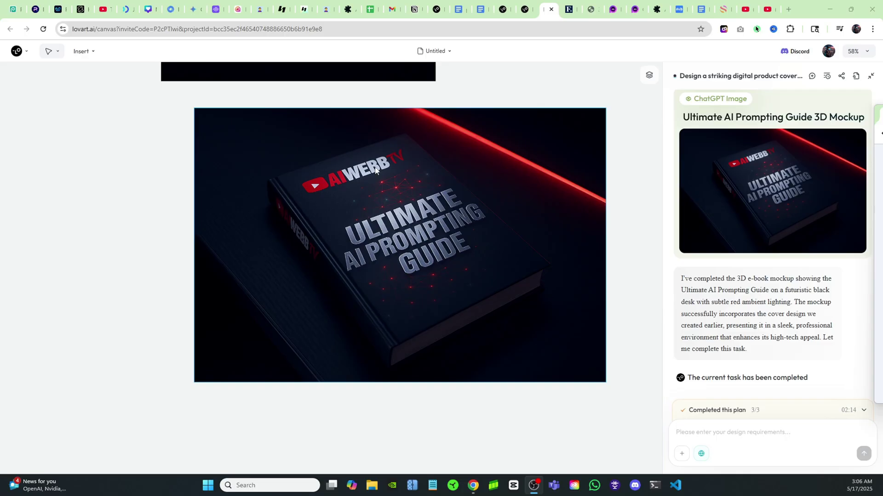
{"action": "type", "text": "can you turn this 3d mockup into an animated video clip with some dramatic background music"}
{"action": "key", "text": "Return"}
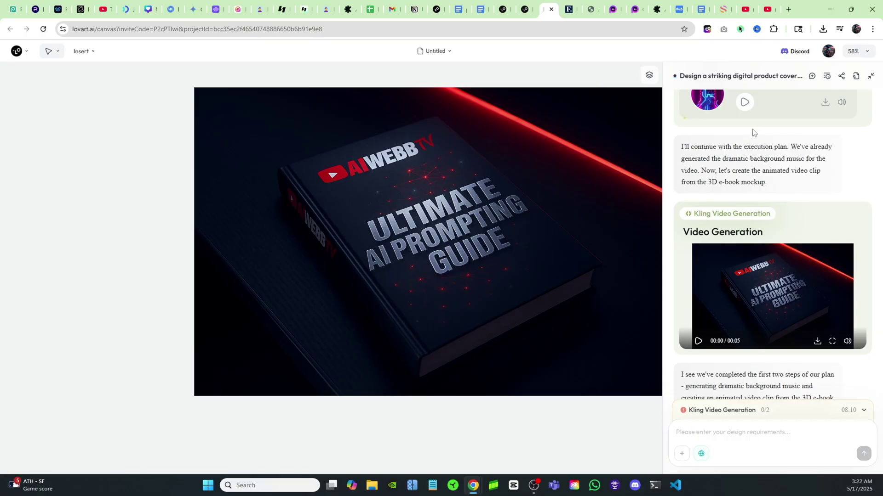
- Play the generated background music track in the chat
{"action": "left_click", "coordinate": [753, 105]}
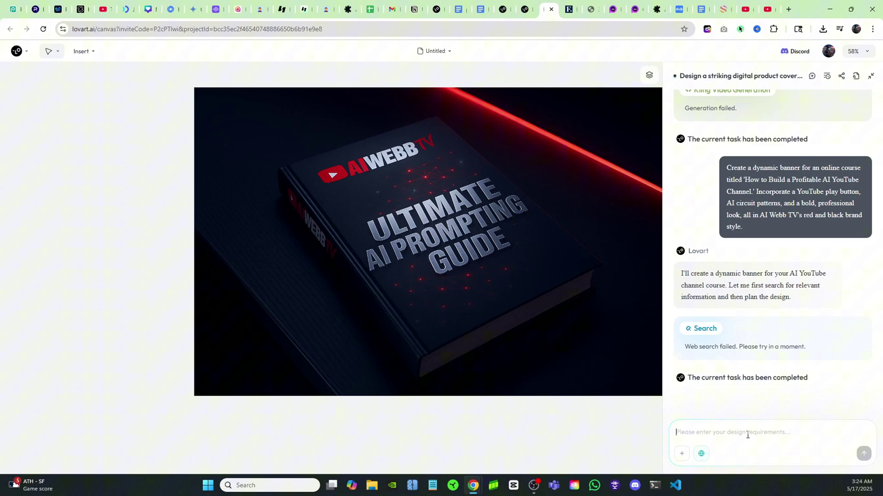
- Resend the 'How to Build a Profitable AI YouTube Channel' course-banner prompt and review the banner
{"action": "type", "text": "Create a dynamic banner for an online course titled 'How to Build a Profitable AI YouTube Channel.' Incorporate a YouTube play button, AI circuit patterns, and a bold, professional look, all in AI Webb TV's red and black brand style."}
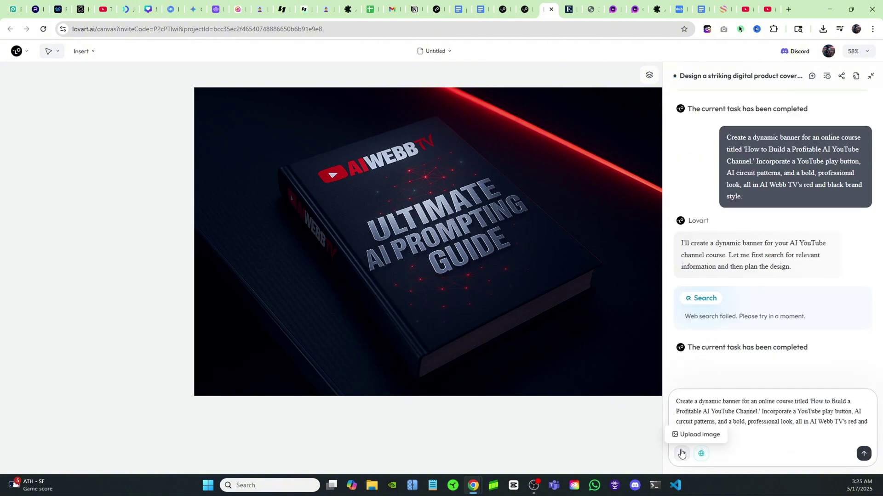
{"action": "key", "text": "Return"}
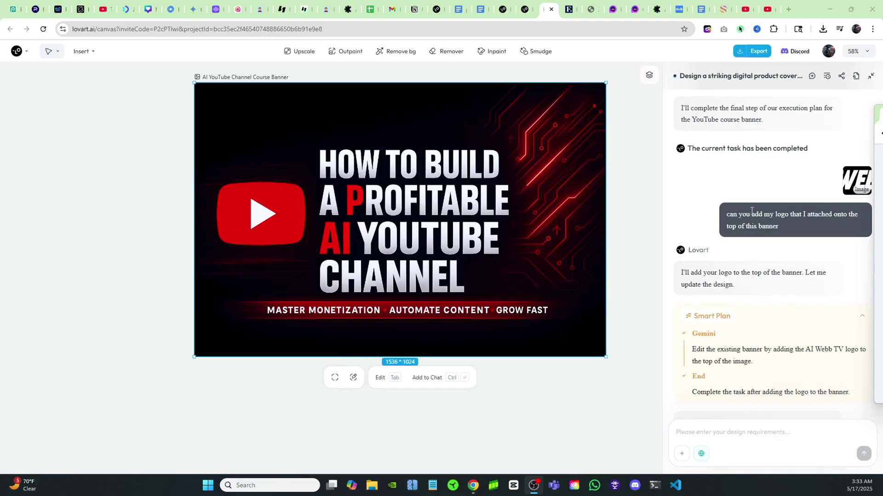
{"action": "scroll", "coordinate": [772, 276], "scroll_direction": "down", "scroll_amount": 8}
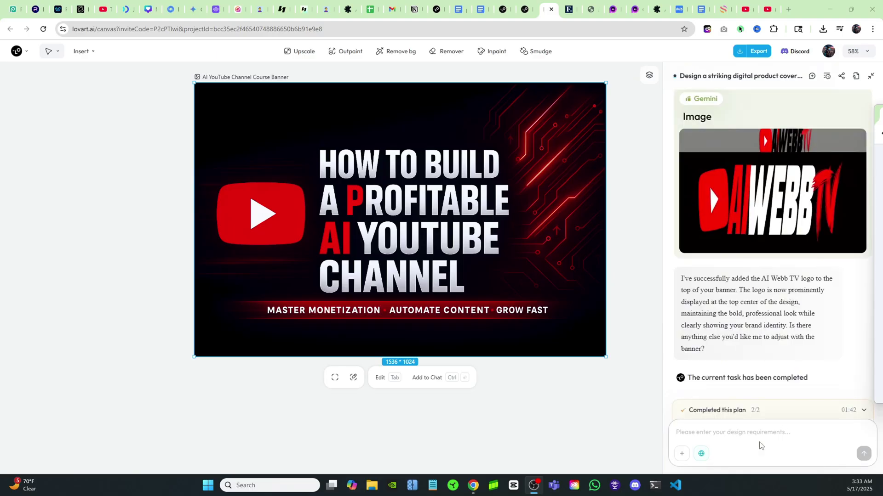
{"action": "left_click", "coordinate": [742, 432]}
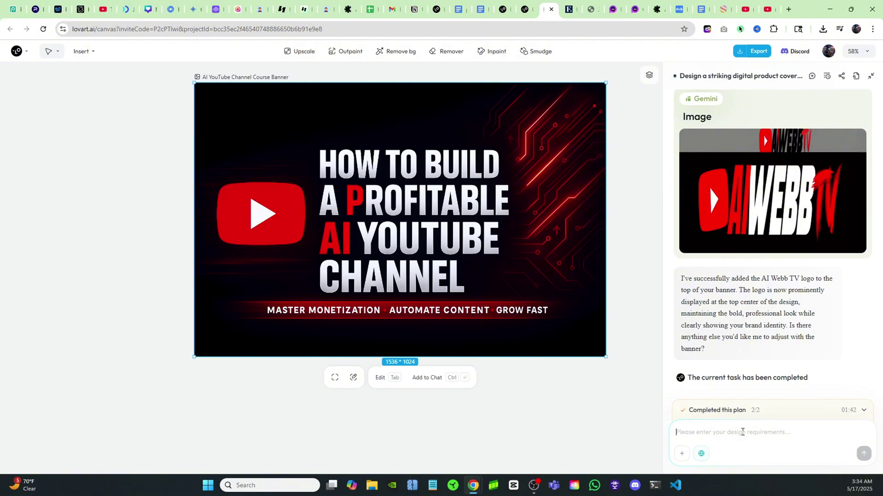
- Request the 'In The Lab' T-shirt graphic and scroll through the result
{"action": "type", "text": "Design a T-shirt graphic for merch. Slogan: 'In The Lab.' Feature a glitch-effect image of a hooded figure on a laptop, obscured by shadows and red glitch lines. Use a grunge, street art style that fits the red and black AI Webb TV aesthetic. Make it suitable for dark apparel."}
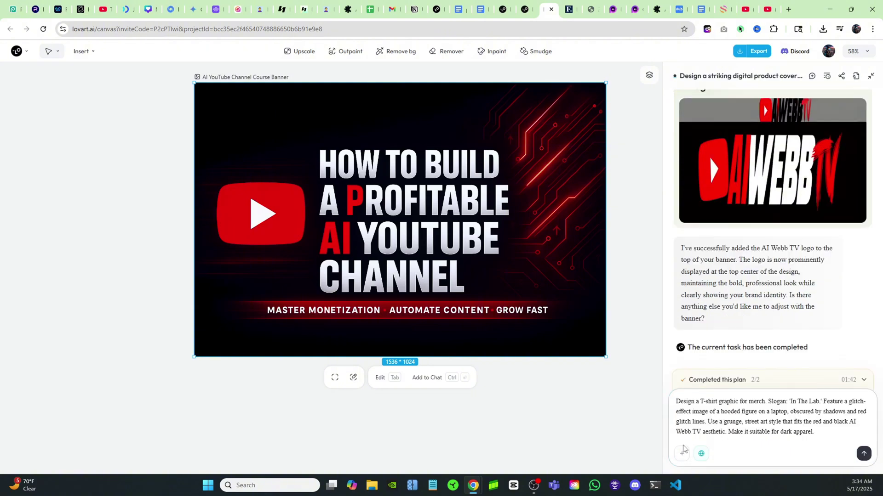
{"action": "left_click", "coordinate": [863, 454]}
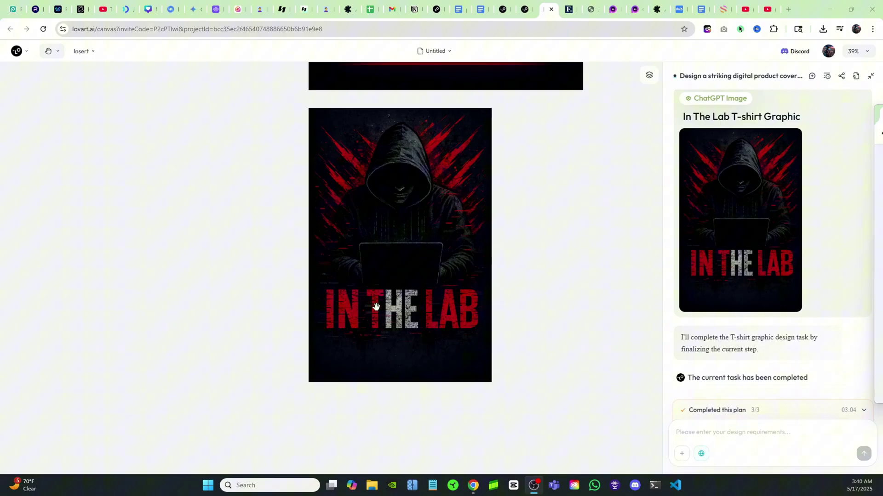
{"action": "scroll", "coordinate": [476, 322], "scroll_direction": "up", "scroll_amount": 2}
{"action": "scroll", "coordinate": [425, 260], "scroll_direction": "down", "scroll_amount": 1}
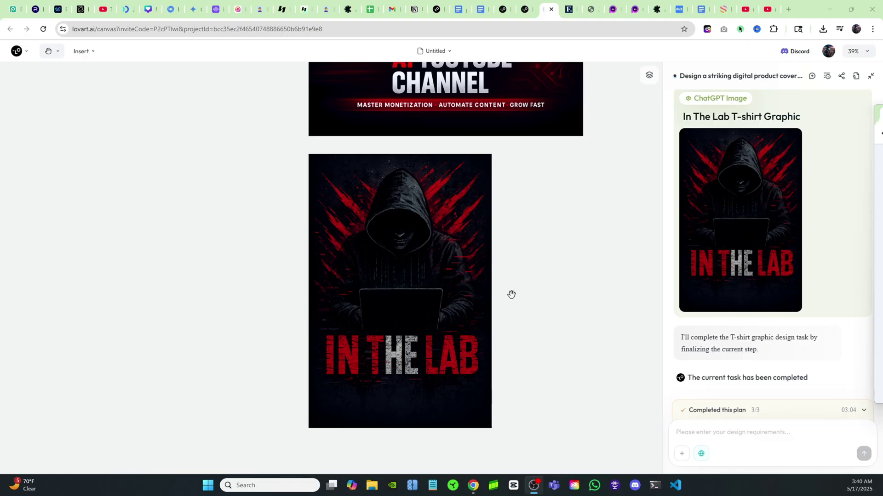
{"action": "scroll", "coordinate": [510, 294], "scroll_direction": "down", "scroll_amount": 1}
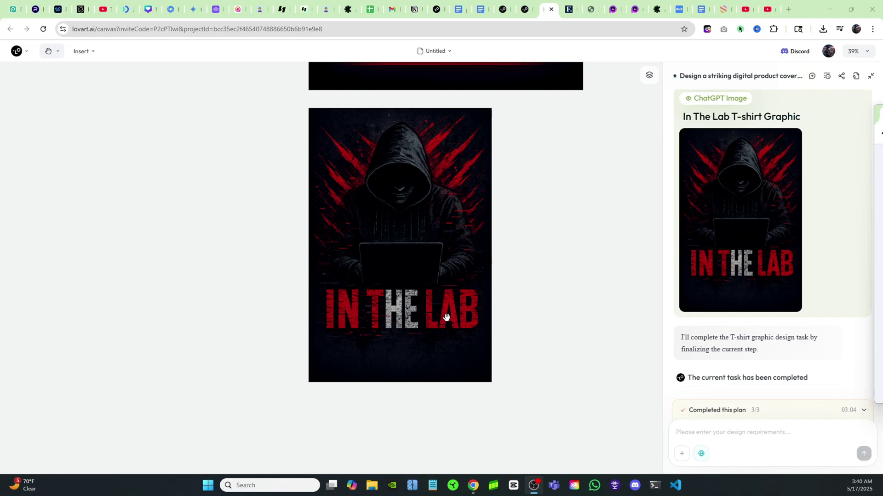
{"action": "scroll", "coordinate": [441, 313], "scroll_direction": "up", "scroll_amount": 1}
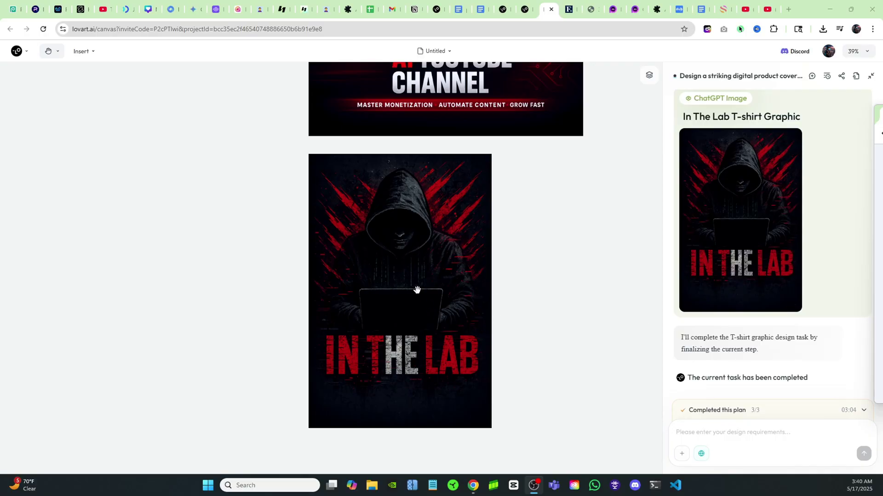
- Download the In The Lab T-shirt graphic as a PNG and dismiss the downloads list
{"action": "mouse_move", "coordinate": [772, 280]}
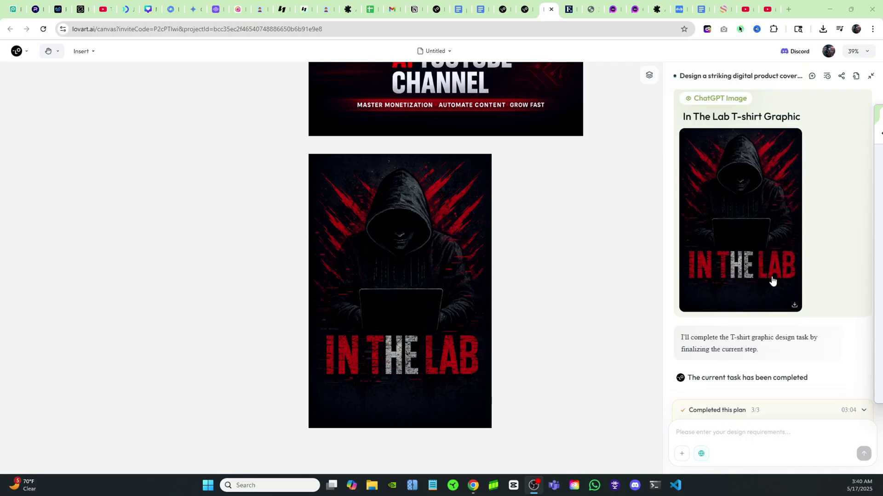
{"action": "left_click", "coordinate": [794, 307]}
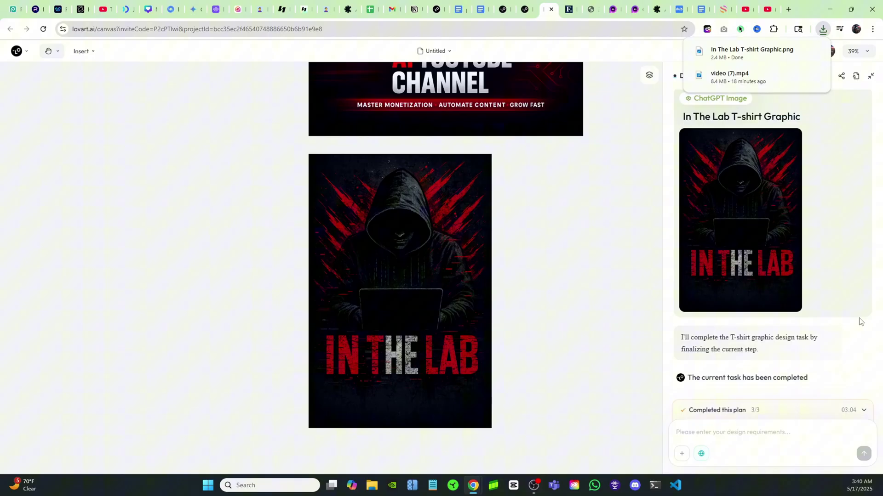
{"action": "left_click", "coordinate": [544, 319]}
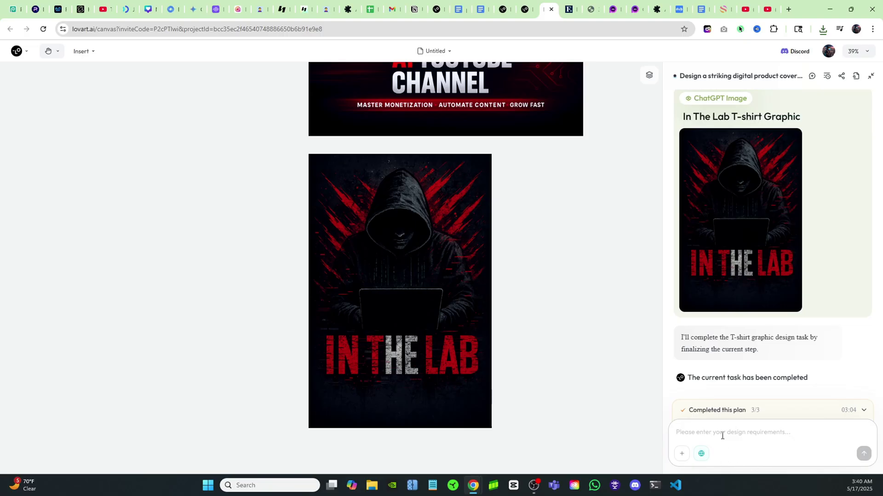
- Attach the In The Lab graphic to the chat and request a hoodie mockup in a street scene
{"action": "left_click", "coordinate": [386, 244]}
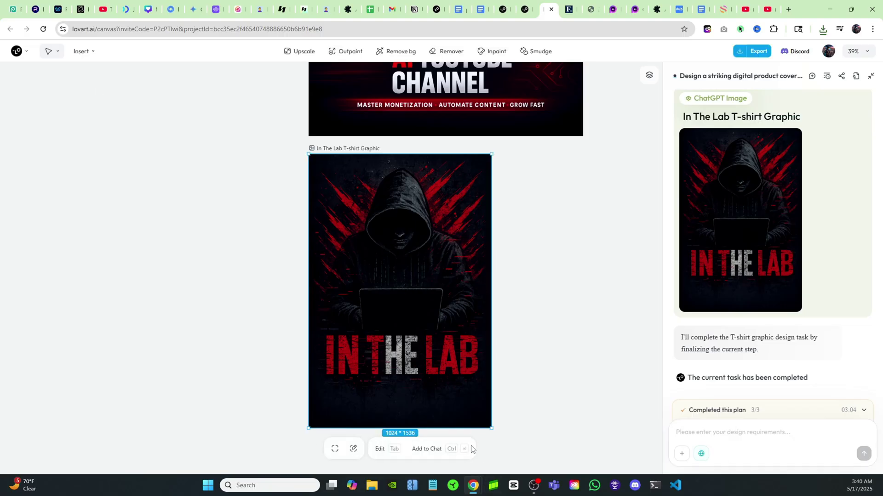
{"action": "left_click", "coordinate": [426, 449]}
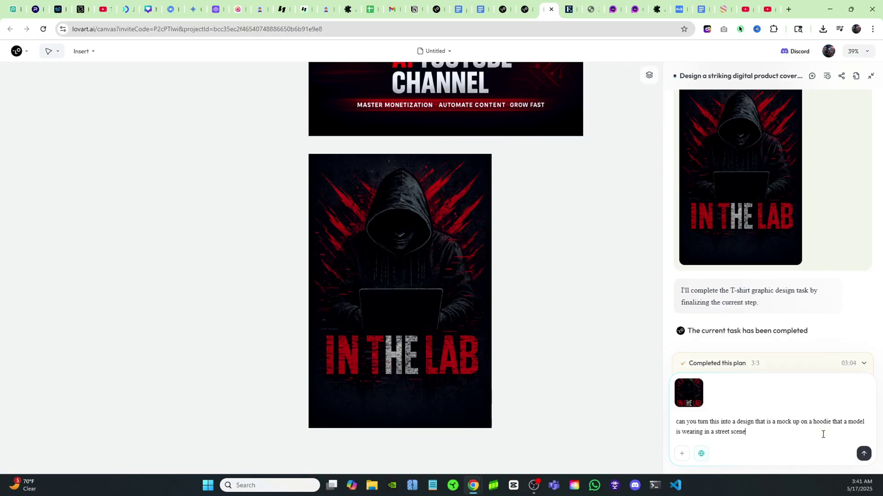
{"action": "left_click", "coordinate": [864, 455]}
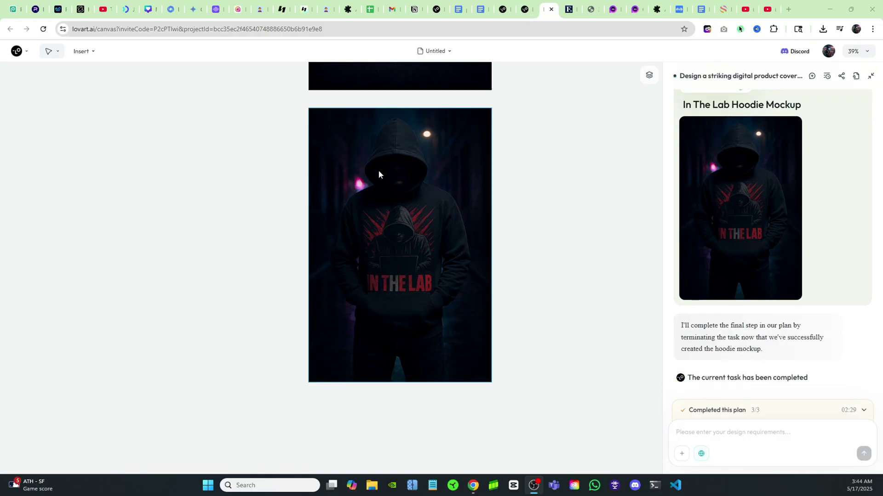
{"action": "scroll", "coordinate": [460, 256], "scroll_direction": "up", "scroll_amount": 2}
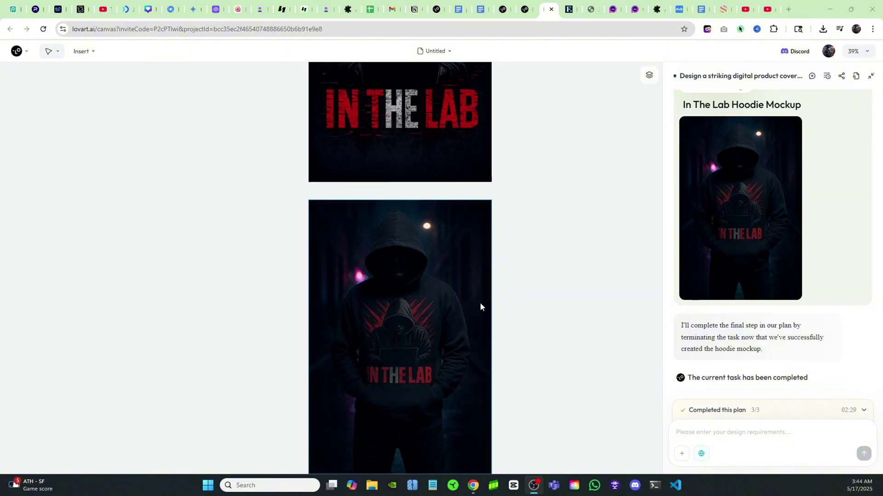
{"action": "scroll", "coordinate": [547, 367], "scroll_direction": "up", "scroll_amount": 3}
{"action": "scroll", "coordinate": [487, 308], "scroll_direction": "down", "scroll_amount": 2}
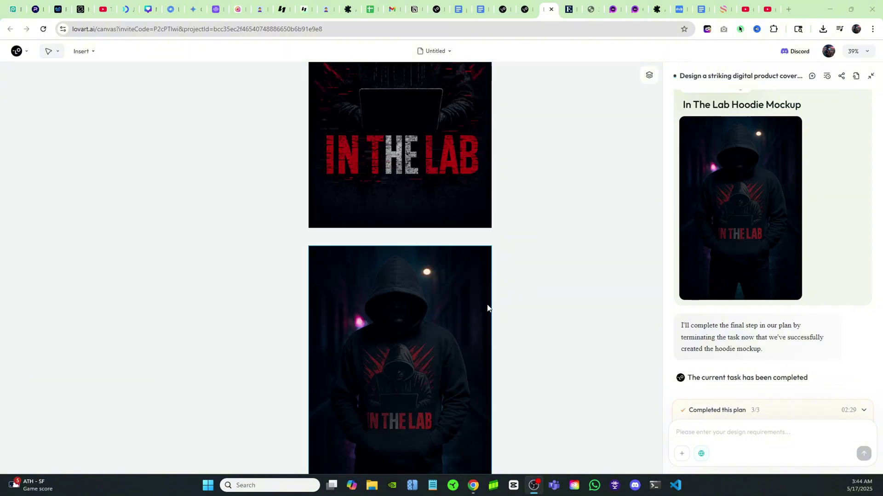
{"action": "scroll", "coordinate": [531, 242], "scroll_direction": "up", "scroll_amount": 2}
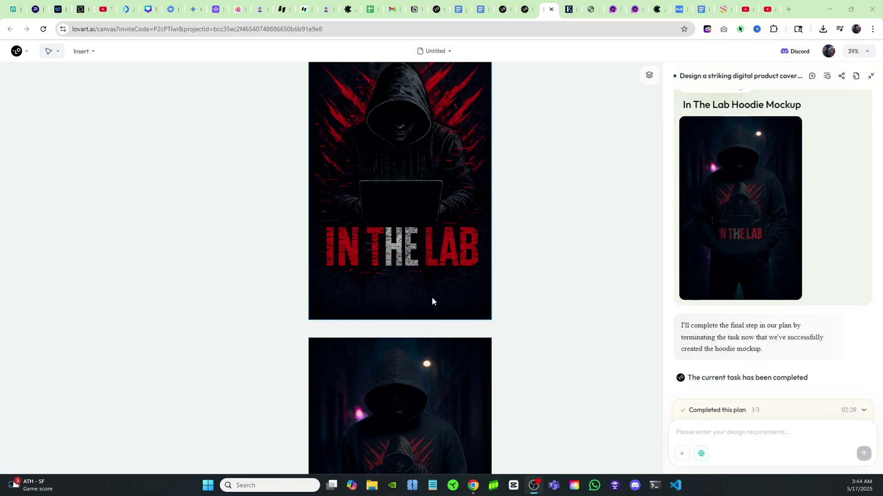
{"action": "scroll", "coordinate": [414, 239], "scroll_direction": "up", "scroll_amount": 2}
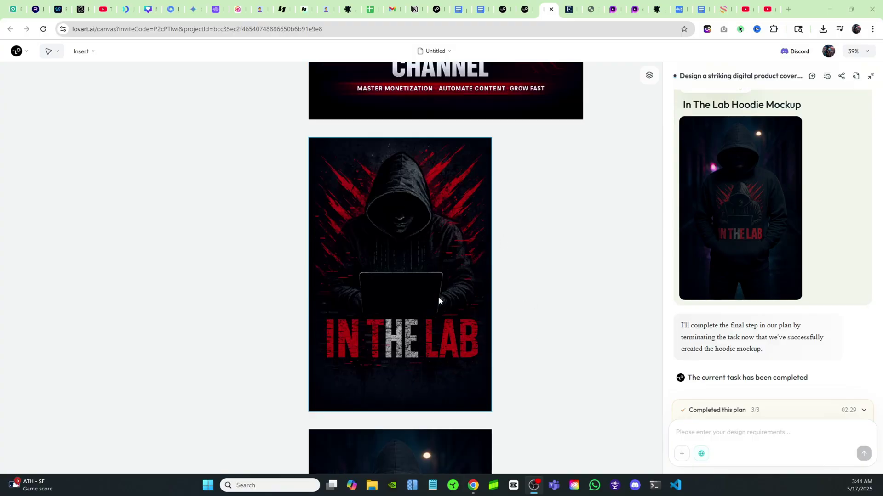
{"action": "scroll", "coordinate": [585, 348], "scroll_direction": "down", "scroll_amount": 1}
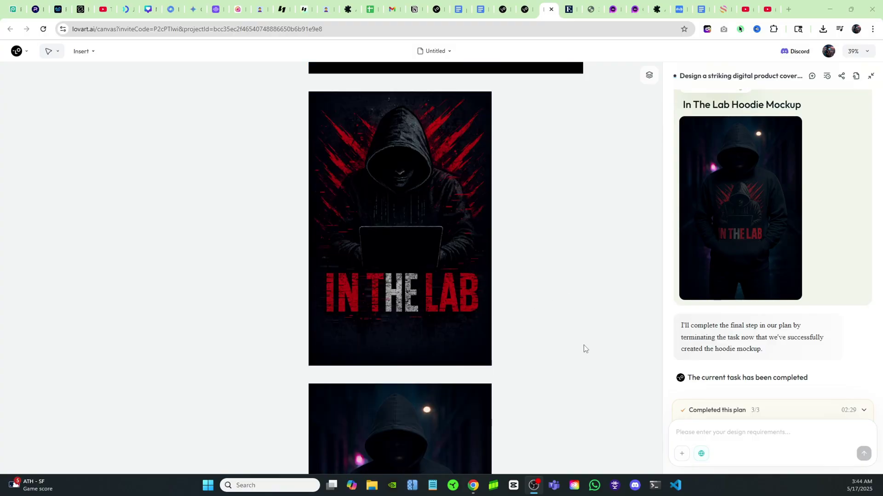
{"action": "scroll", "coordinate": [616, 324], "scroll_direction": "down", "scroll_amount": 2}
{"action": "scroll", "coordinate": [489, 256], "scroll_direction": "down", "scroll_amount": 4}
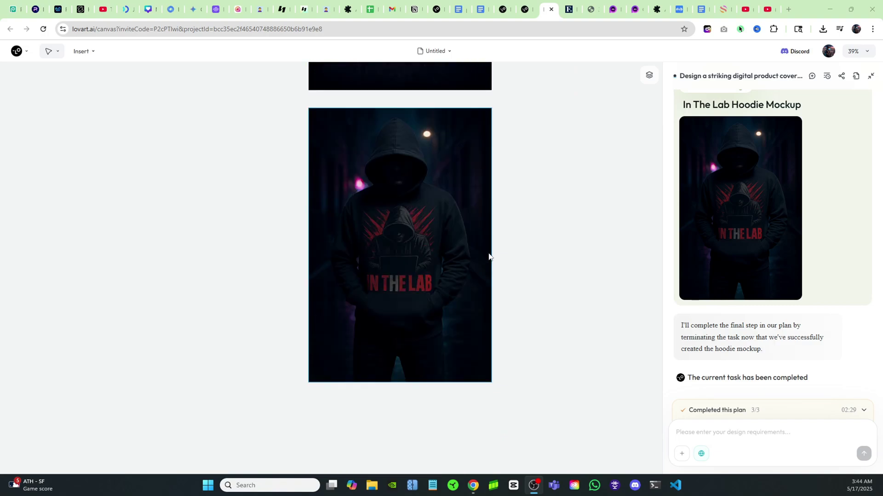
{"action": "scroll", "coordinate": [389, 288], "scroll_direction": "up", "scroll_amount": 3}
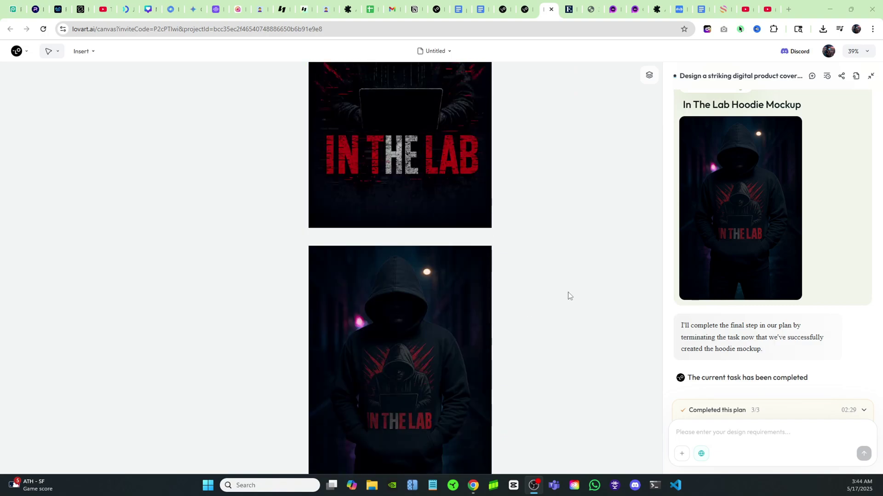
{"action": "scroll", "coordinate": [498, 332], "scroll_direction": "down", "scroll_amount": 2}
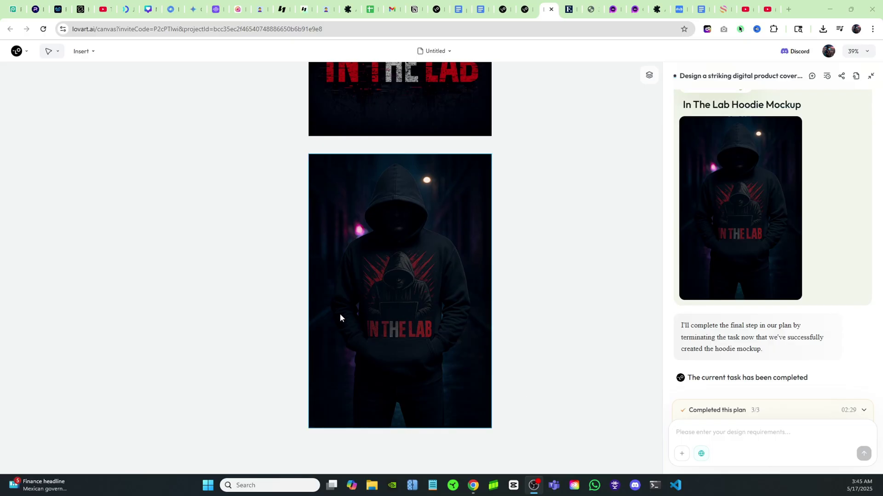
{"action": "scroll", "coordinate": [444, 322], "scroll_direction": "down", "scroll_amount": 3}
{"action": "scroll", "coordinate": [574, 313], "scroll_direction": "up", "scroll_amount": 2}
- Zoom out to 11%, then play the book mockup's video and close the player
{"action": "left_click", "coordinate": [863, 55]}
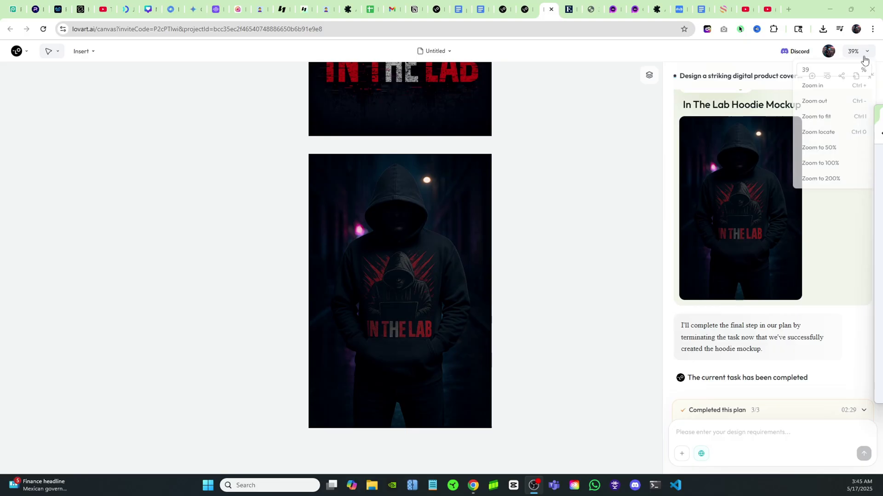
{"action": "scroll", "coordinate": [467, 287], "scroll_direction": "down", "scroll_amount": 5}
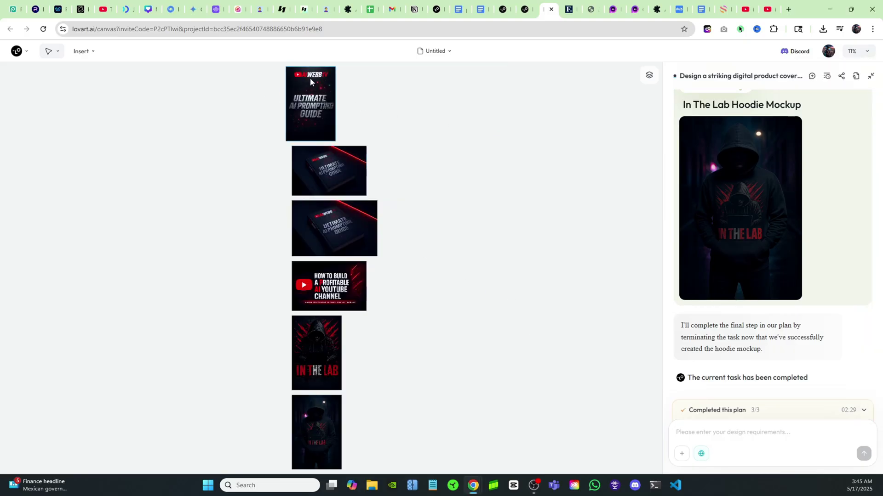
{"action": "left_click", "coordinate": [342, 232]}
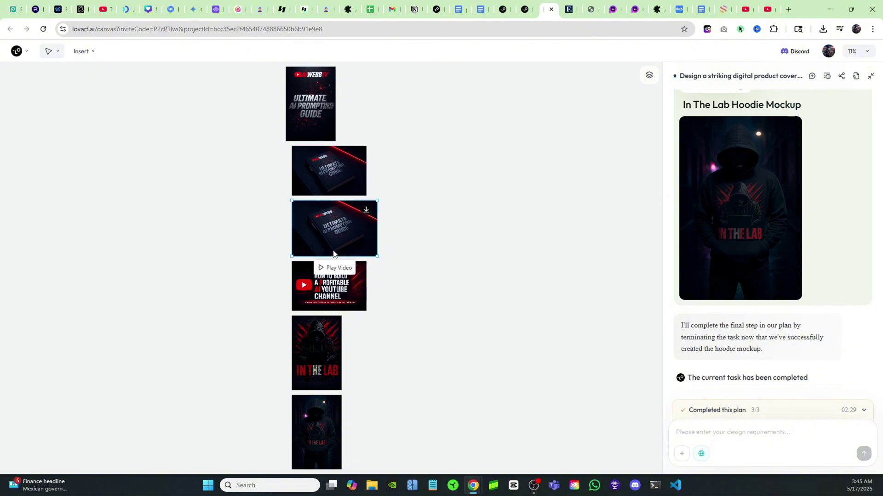
{"action": "left_click", "coordinate": [330, 266]}
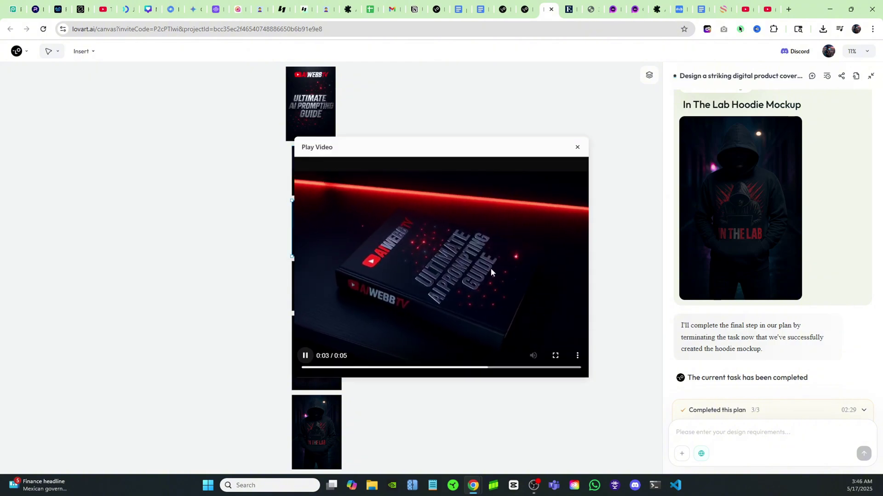
{"action": "left_click", "coordinate": [578, 146]}
{"action": "scroll", "coordinate": [292, 236], "scroll_direction": "down", "scroll_amount": 2}
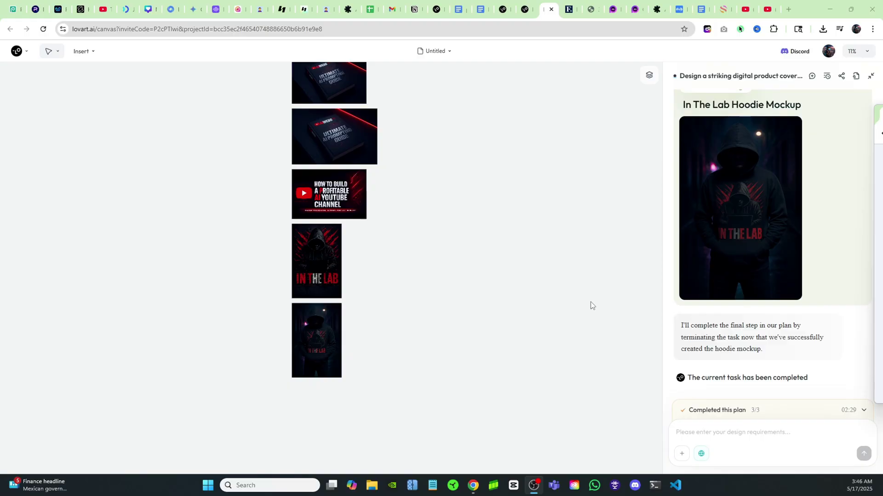
{"action": "scroll", "coordinate": [591, 292], "scroll_direction": "down", "scroll_amount": 2}
{"action": "scroll", "coordinate": [589, 280], "scroll_direction": "up", "scroll_amount": 3}
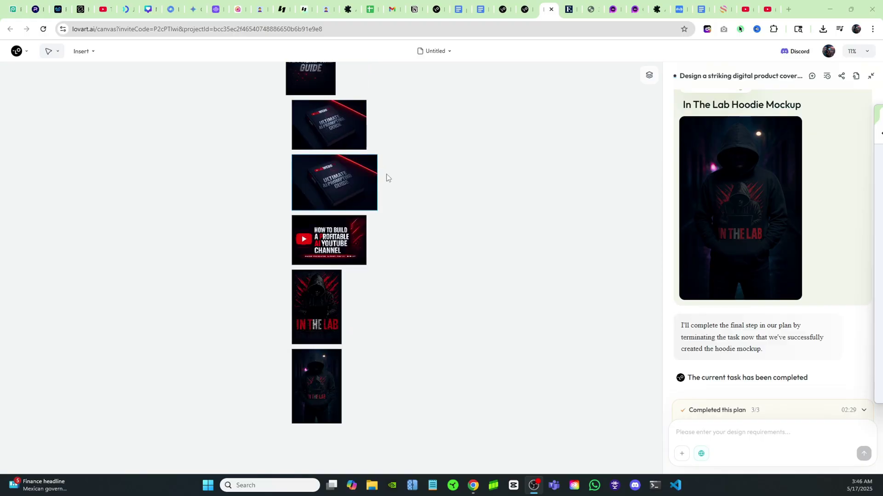
{"action": "scroll", "coordinate": [643, 272], "scroll_direction": "down", "scroll_amount": 1}
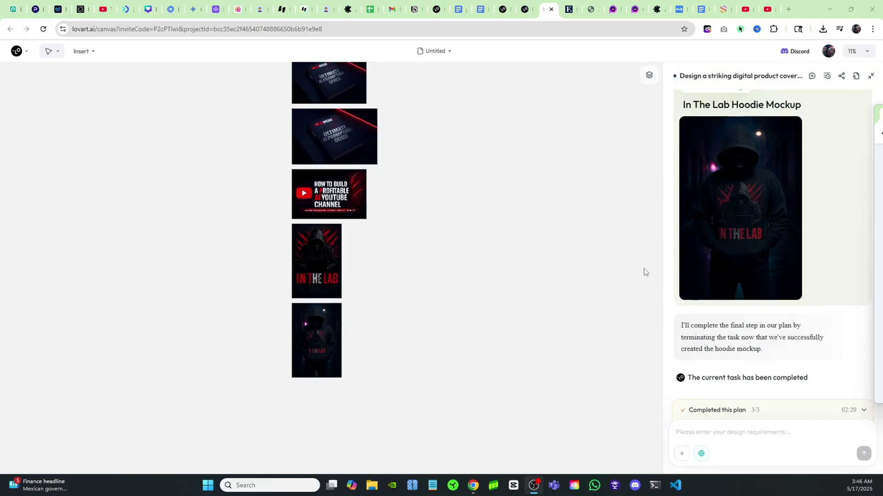
{"action": "scroll", "coordinate": [405, 186], "scroll_direction": "up", "scroll_amount": 1}
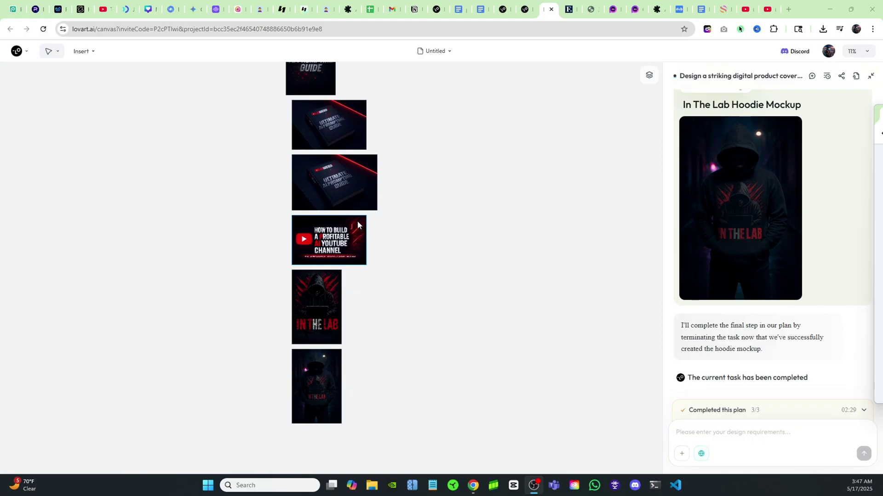
{"action": "scroll", "coordinate": [350, 202], "scroll_direction": "up", "scroll_amount": 1}
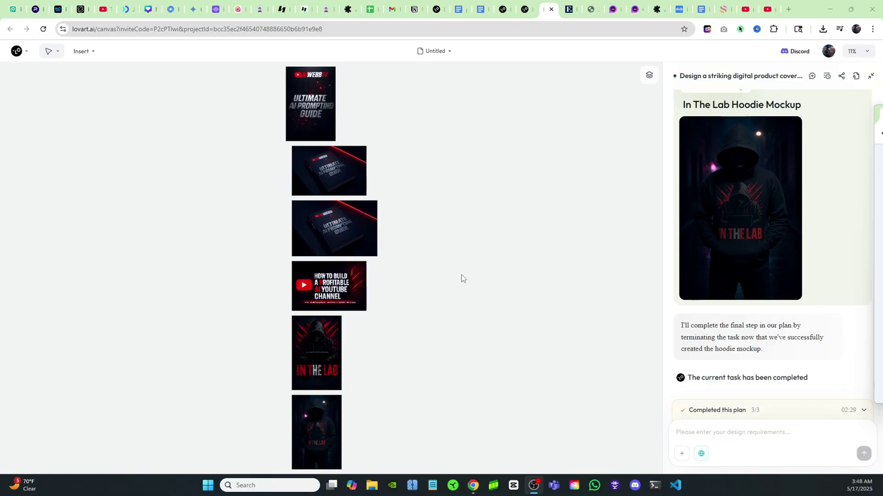
{"action": "scroll", "coordinate": [398, 360], "scroll_direction": "down", "scroll_amount": 1}
{"action": "scroll", "coordinate": [264, 272], "scroll_direction": "up", "scroll_amount": 1}
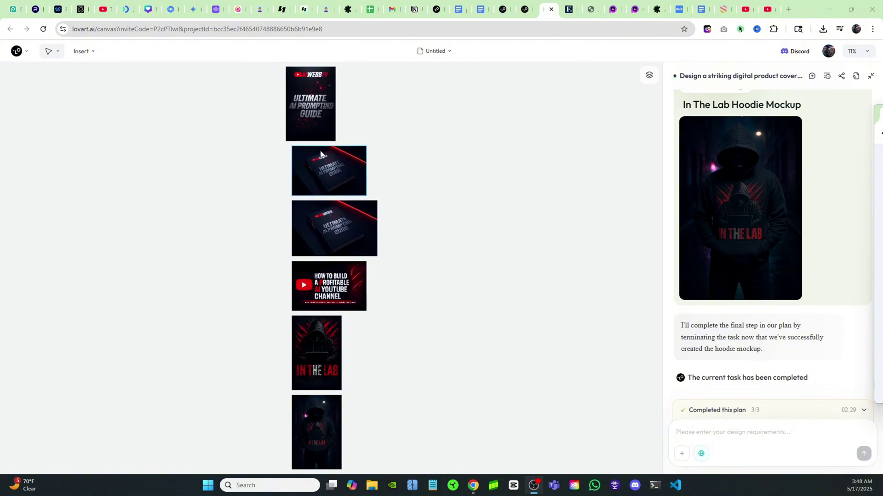